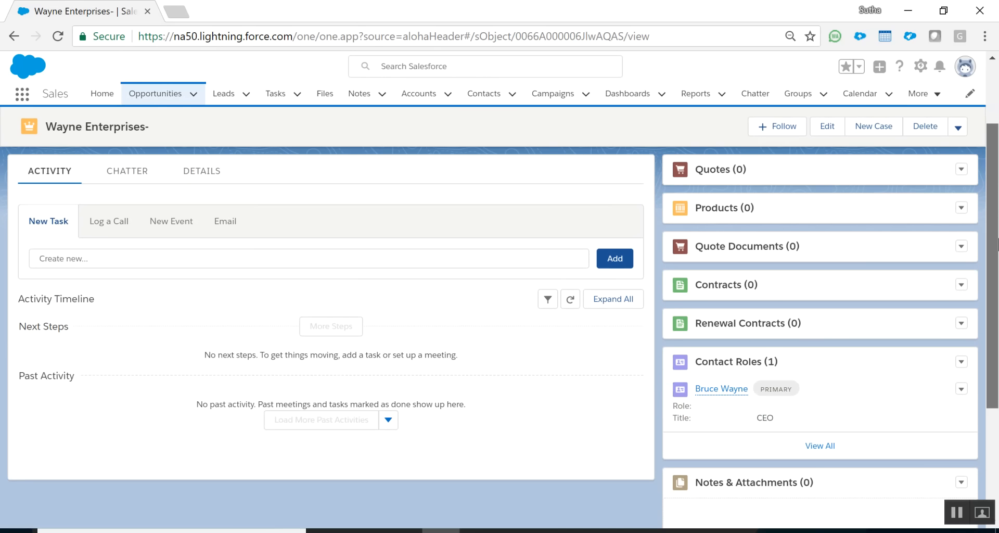
Show the Details tab with stage Prospecting, close date 6/30/2018 and 10% probability.
scroll(997, 243, up, 1)
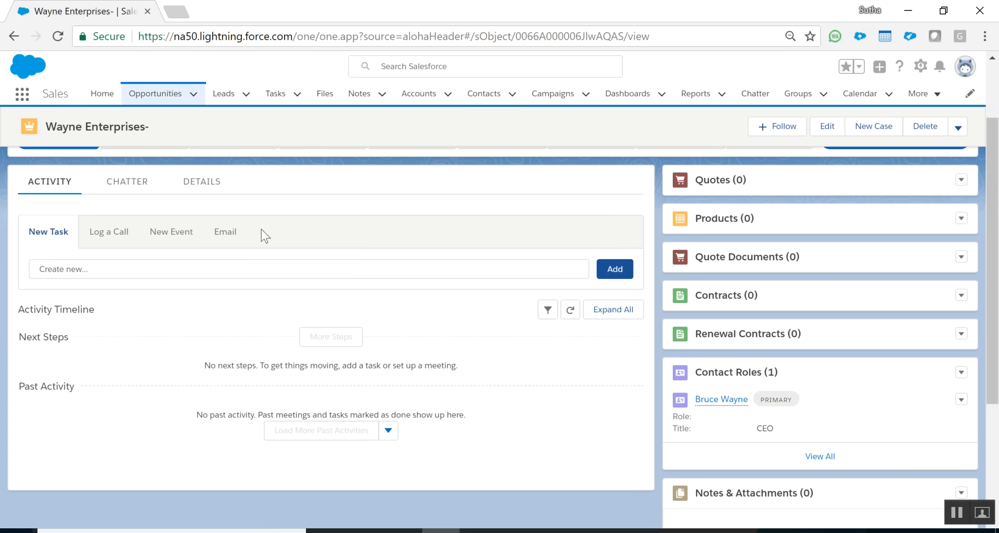
drag(757, 318, 751, 508)
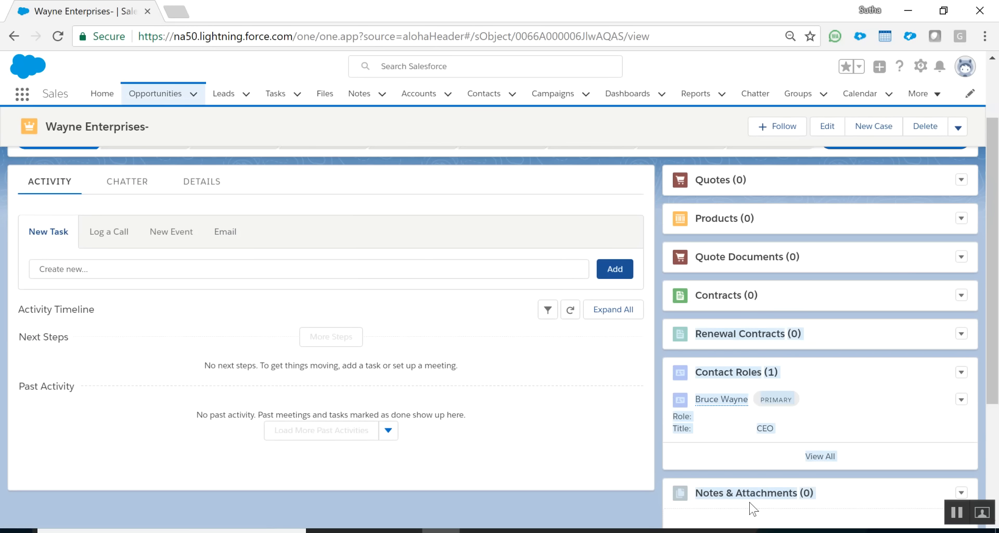
click(210, 182)
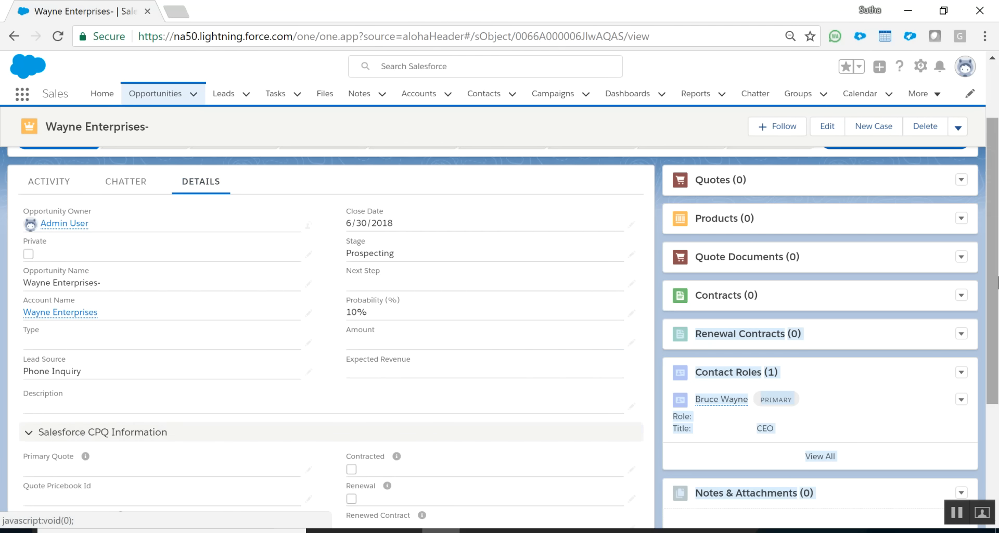
scroll(995, 231, up, 3)
drag(995, 232, 994, 222)
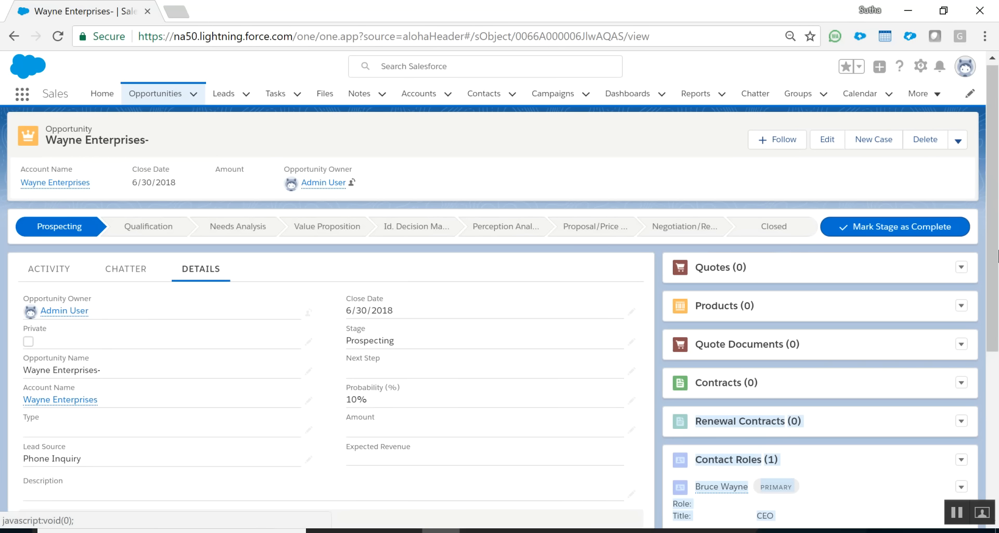
drag(997, 183, 997, 227)
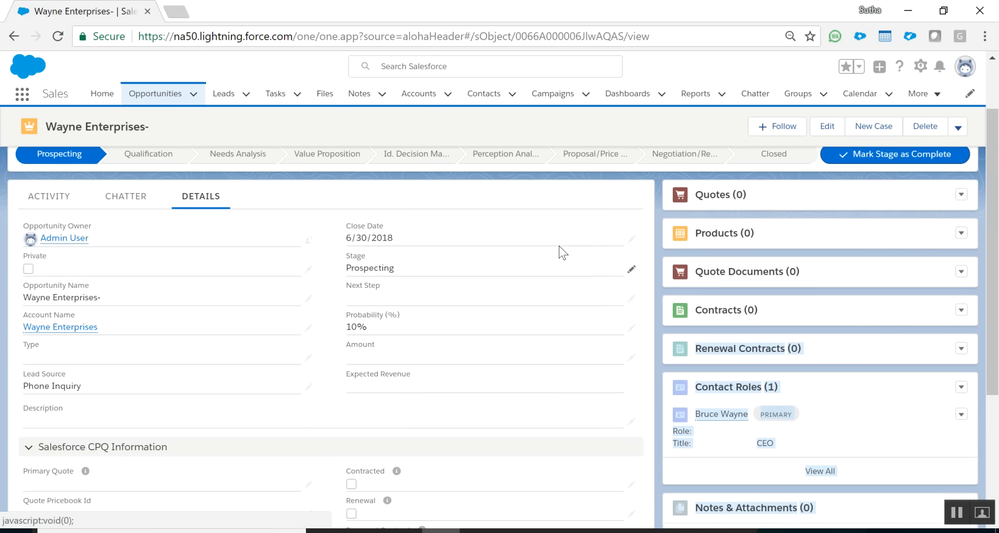
click(961, 234)
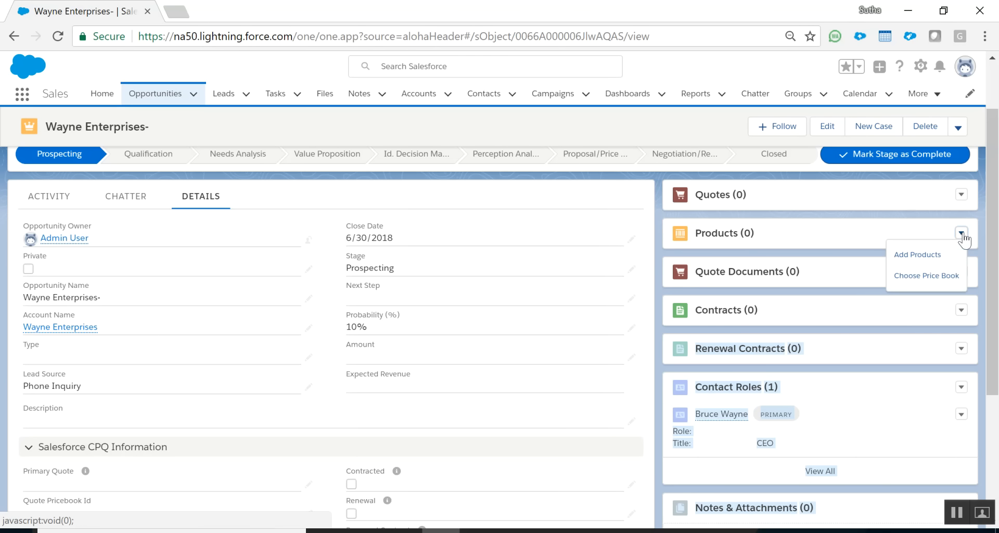
Set the opportunity's price book to Standard Price Book and bring up the Add Products list.
click(927, 276)
click(380, 326)
click(383, 337)
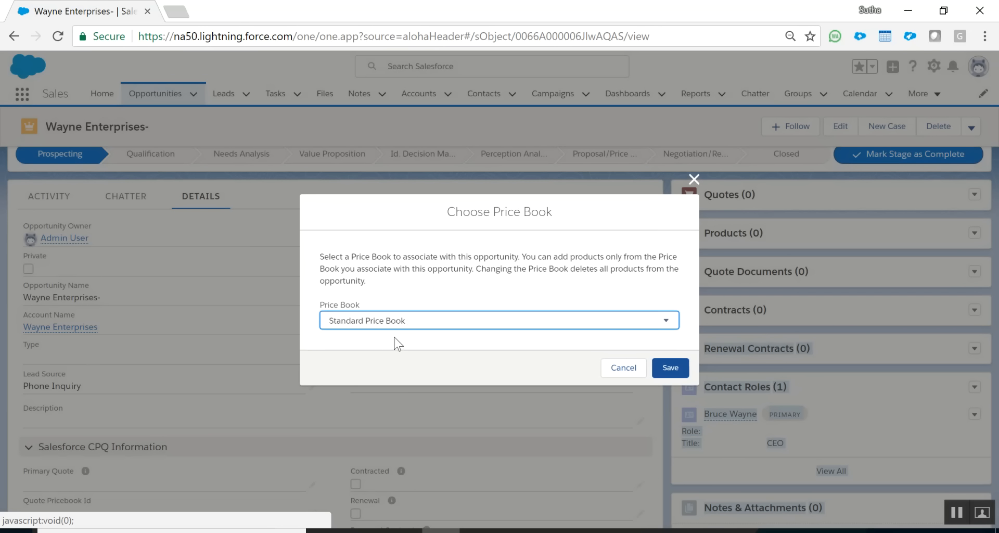
click(421, 327)
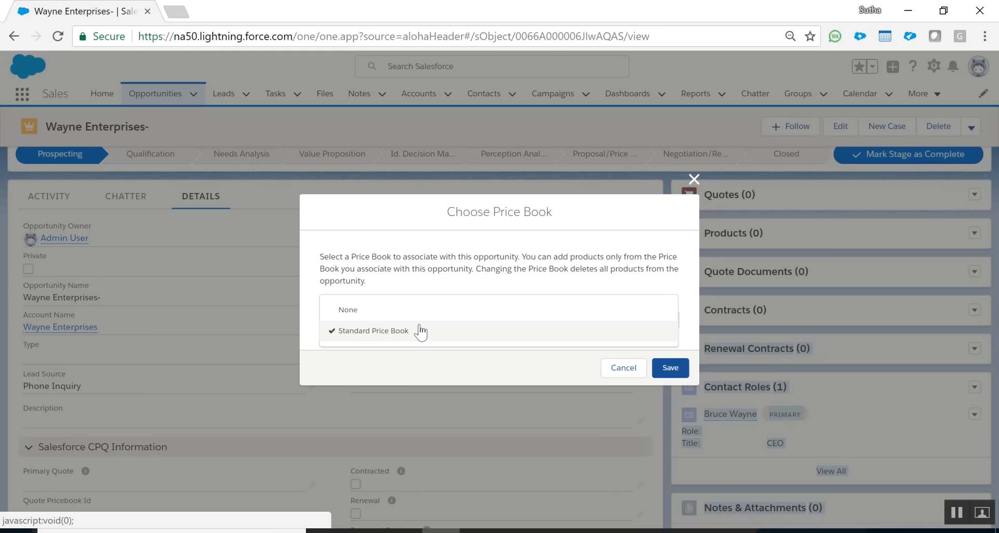
click(390, 364)
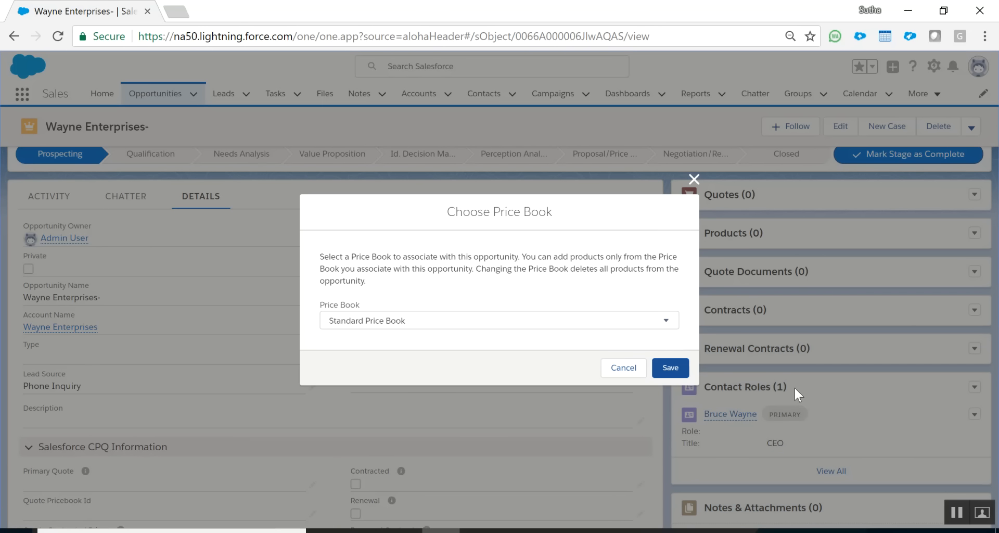
click(670, 367)
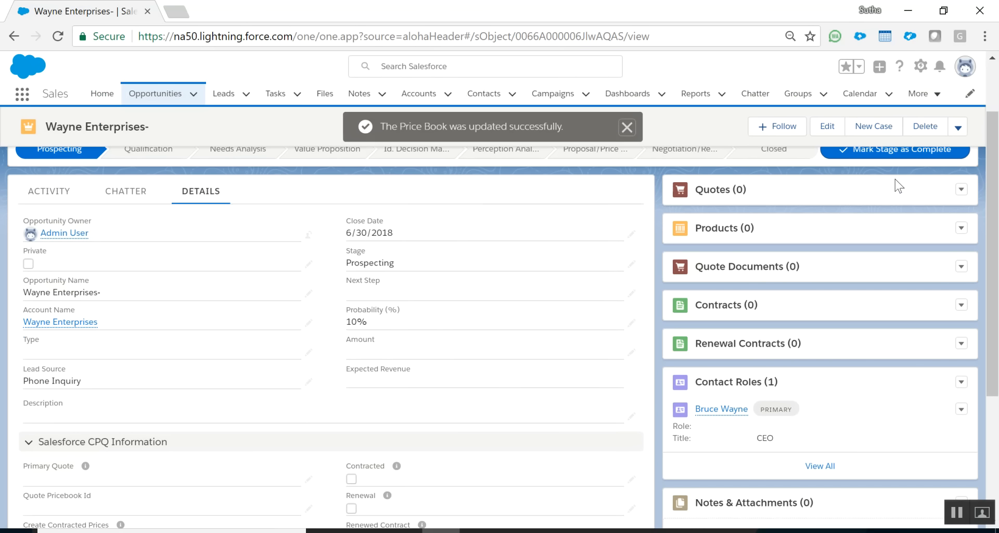
click(961, 229)
click(922, 248)
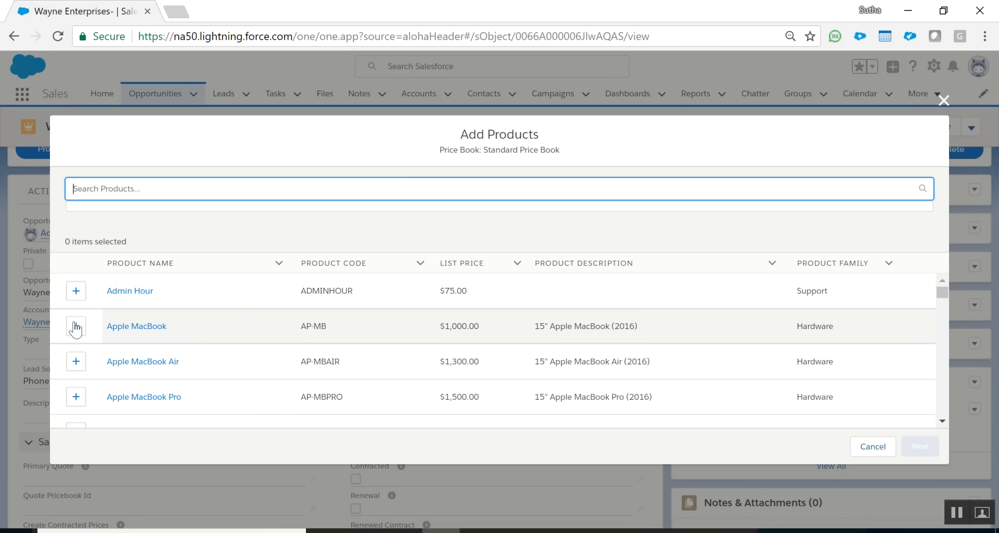
Select Apple MacBook, Apple UK Keyboard and CPU 1.6GHz i5 in the Add Products list.
click(76, 327)
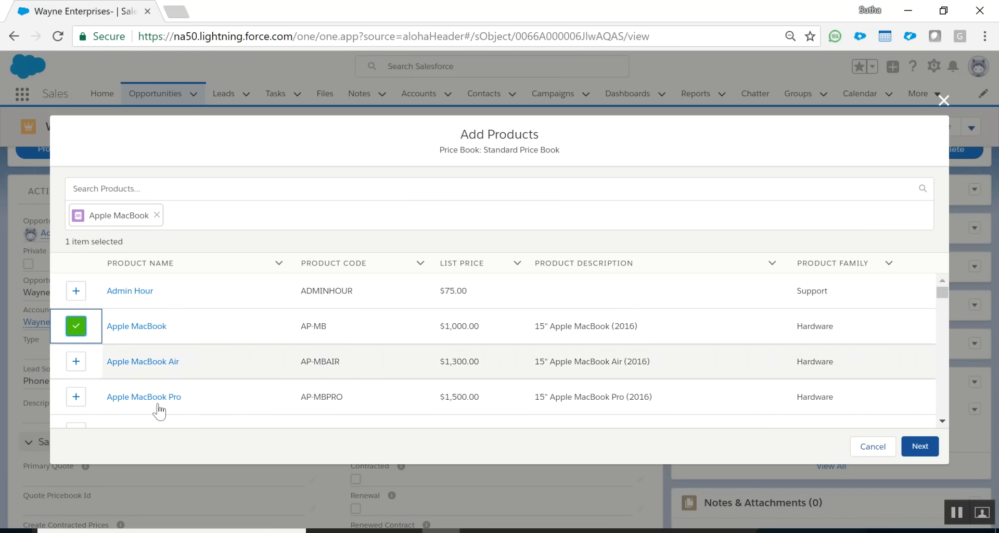
click(941, 420)
scroll(941, 421, down, 4)
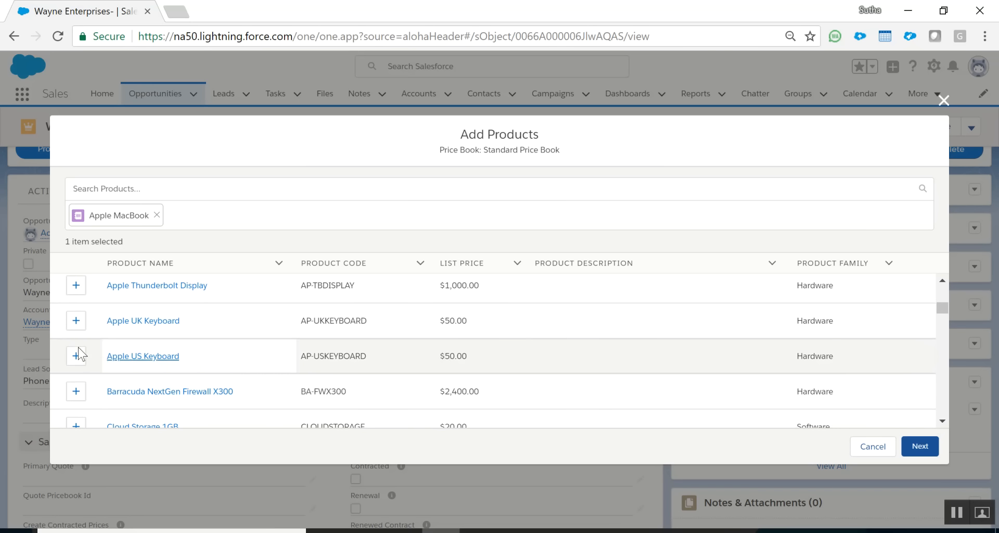
click(75, 320)
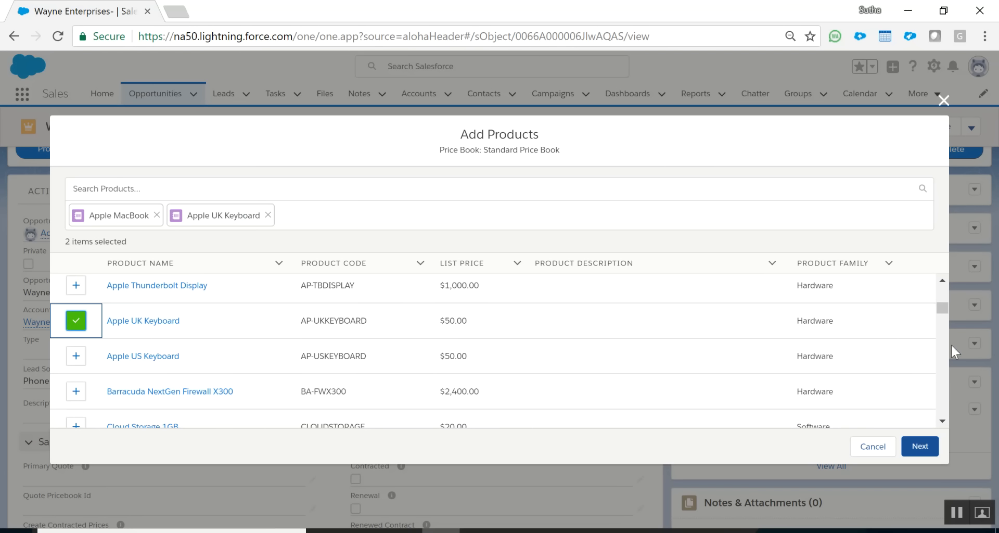
scroll(942, 308, down, 3)
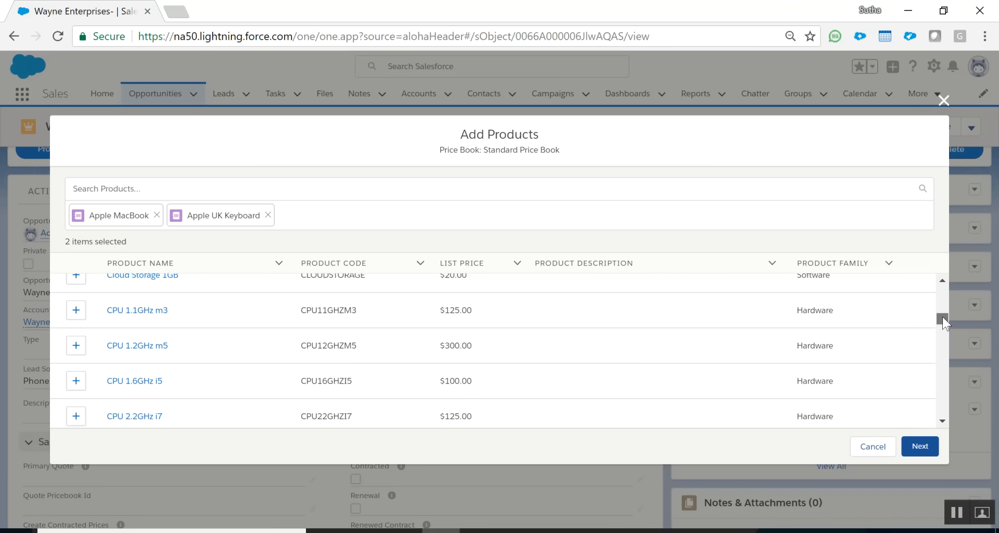
click(76, 380)
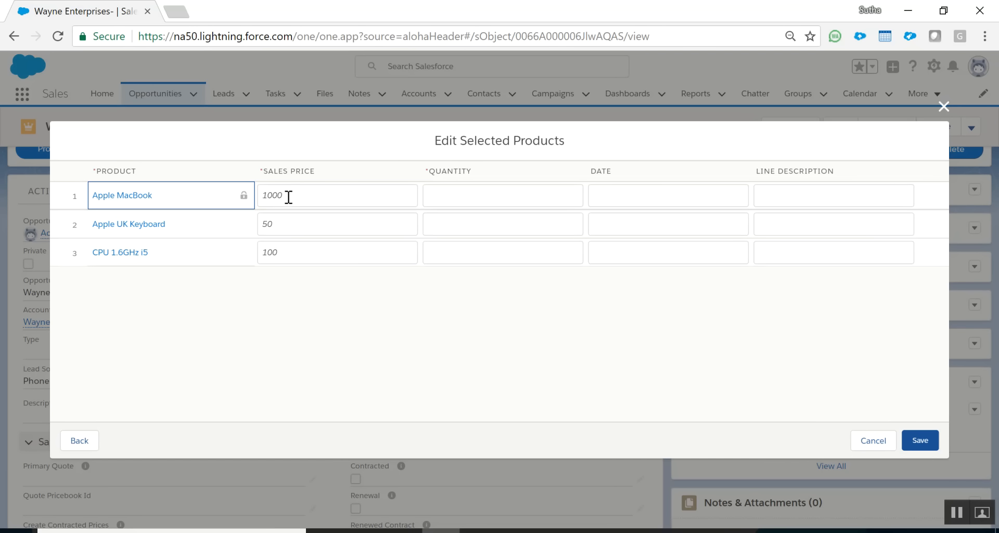
Set quantity 1 for Apple MacBook, Apple UK Keyboard and CPU 1.6GHz i5.
click(455, 202)
text(1)
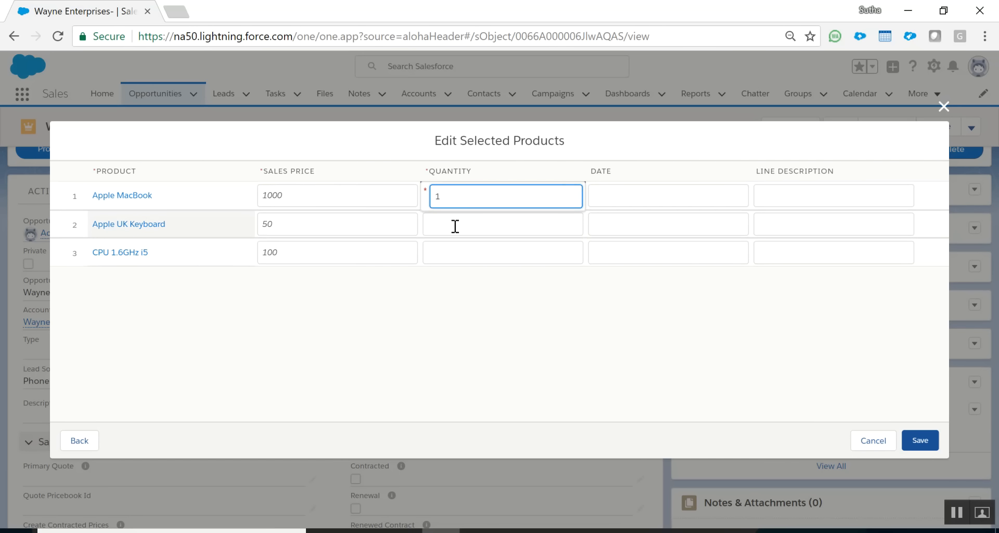
click(455, 225)
text(1)
click(452, 255)
text(1)
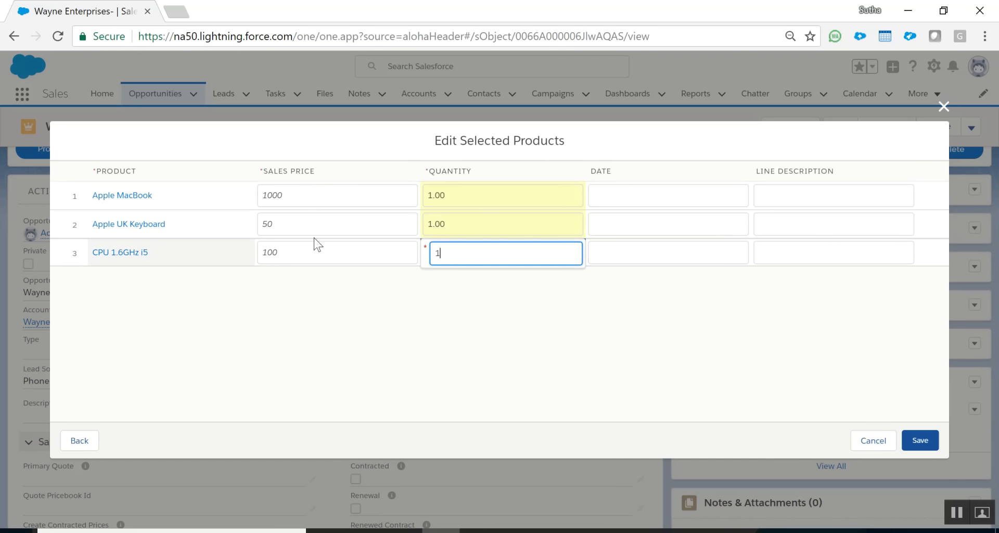
click(464, 294)
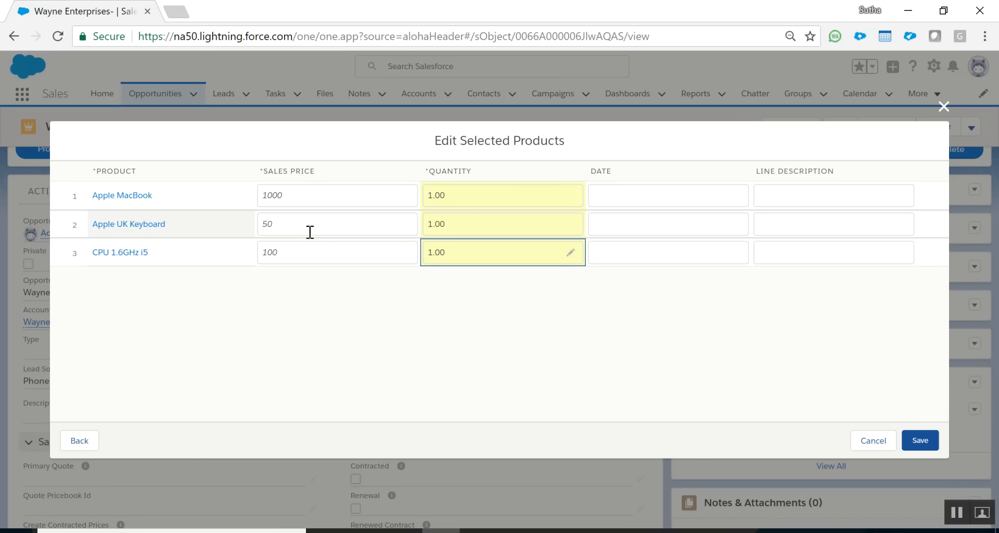
Change Apple UK Keyboard's sales price to 0, add a line description, and save the products.
click(262, 219)
drag(322, 224, 274, 233)
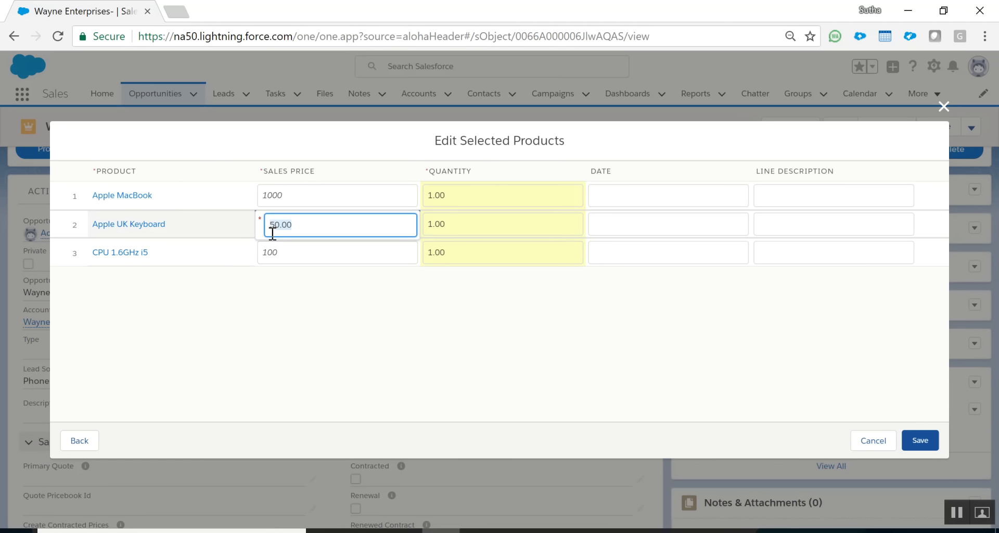
key(BackSpace)
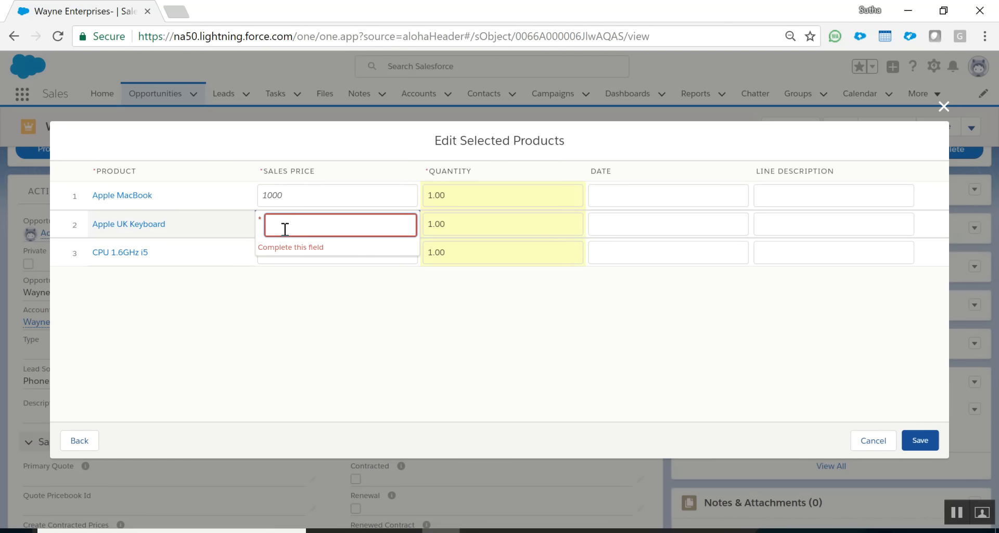
text(0)
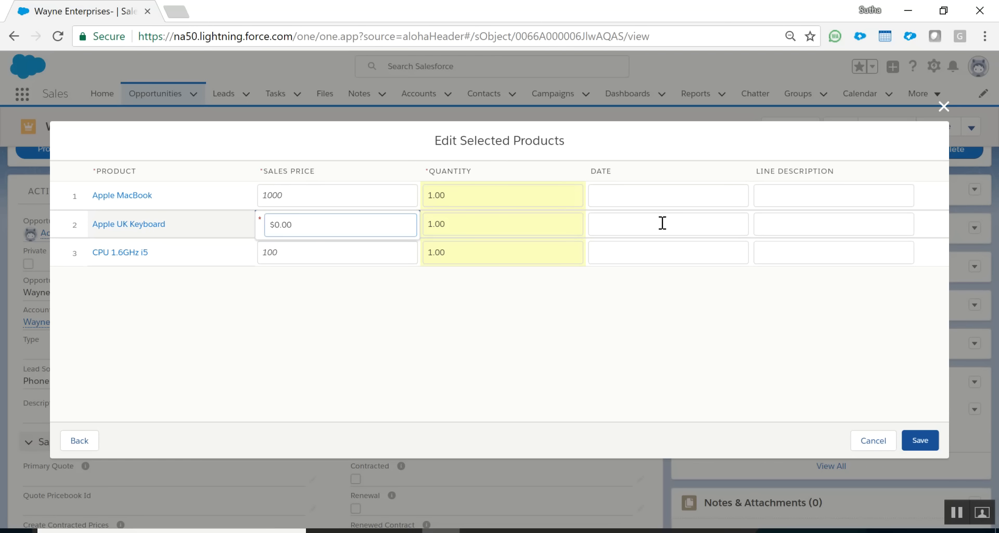
click(661, 222)
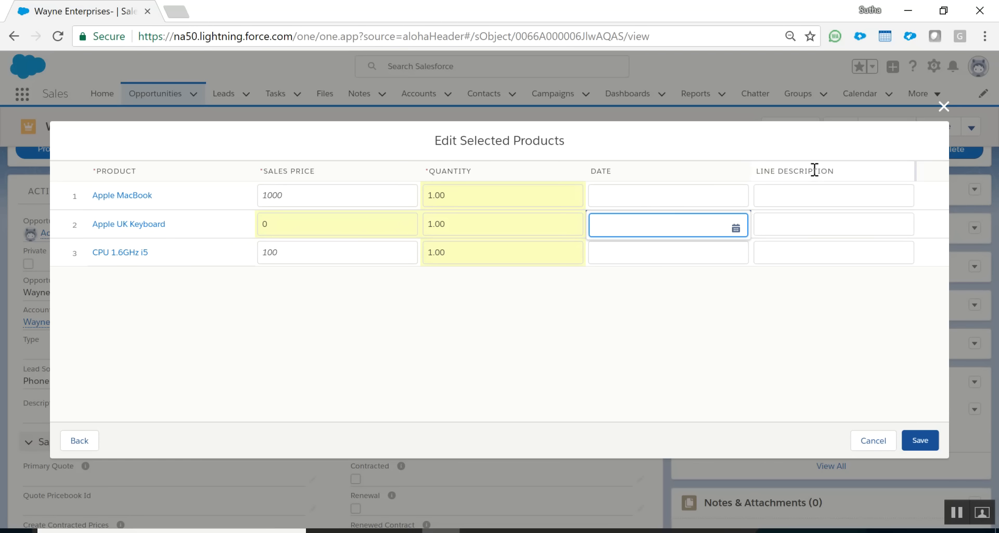
click(798, 232)
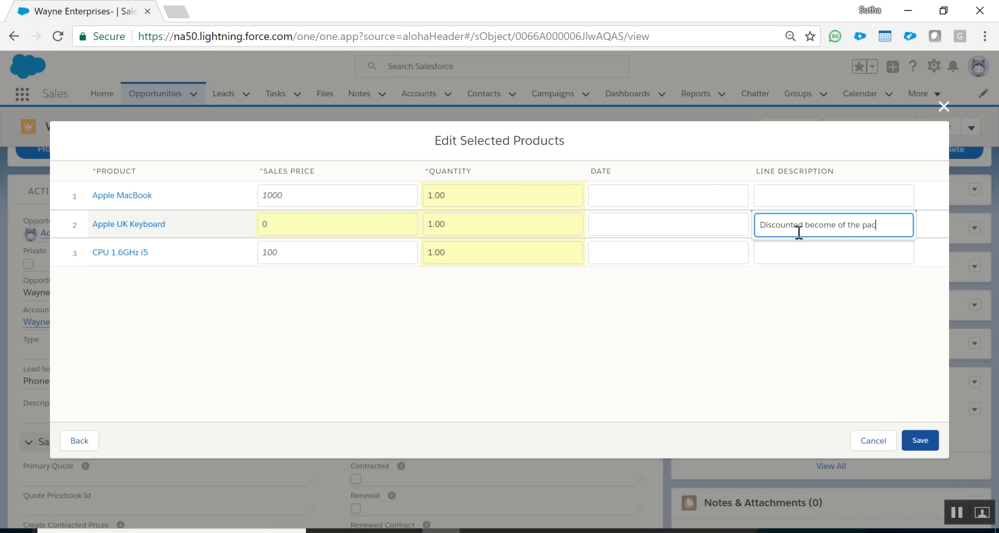
click(911, 440)
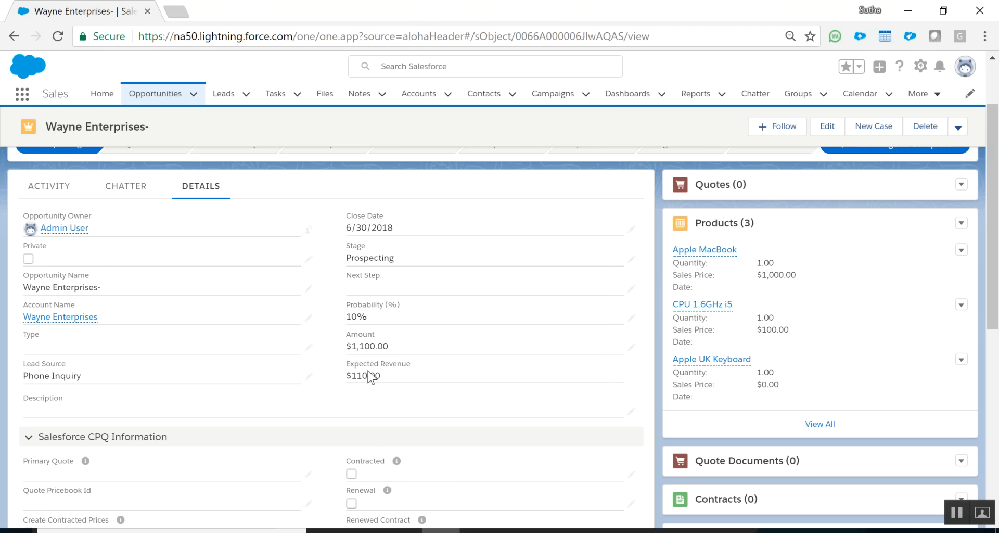
scroll(884, 338, down, 1)
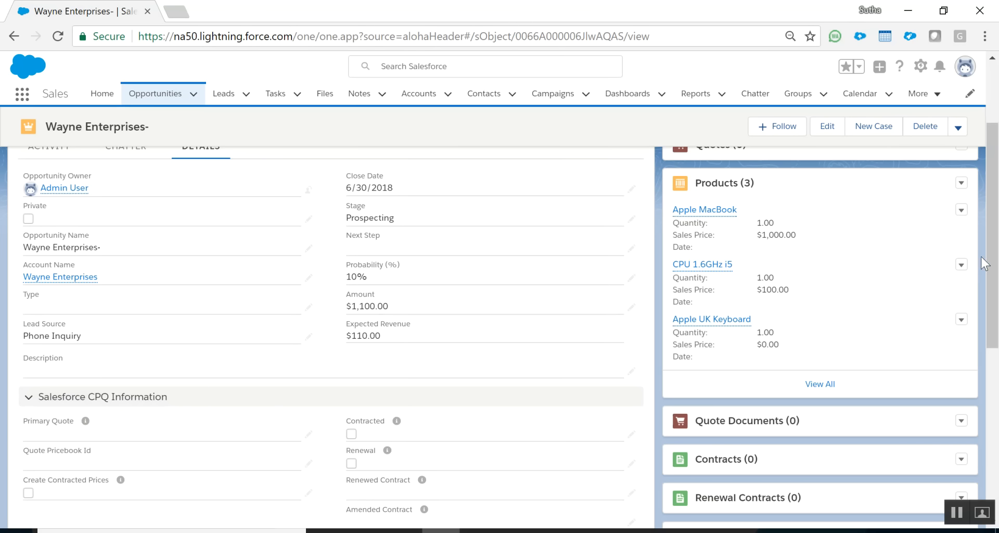
scroll(994, 294, down, 1)
scroll(995, 294, down, 3)
drag(998, 349, 995, 228)
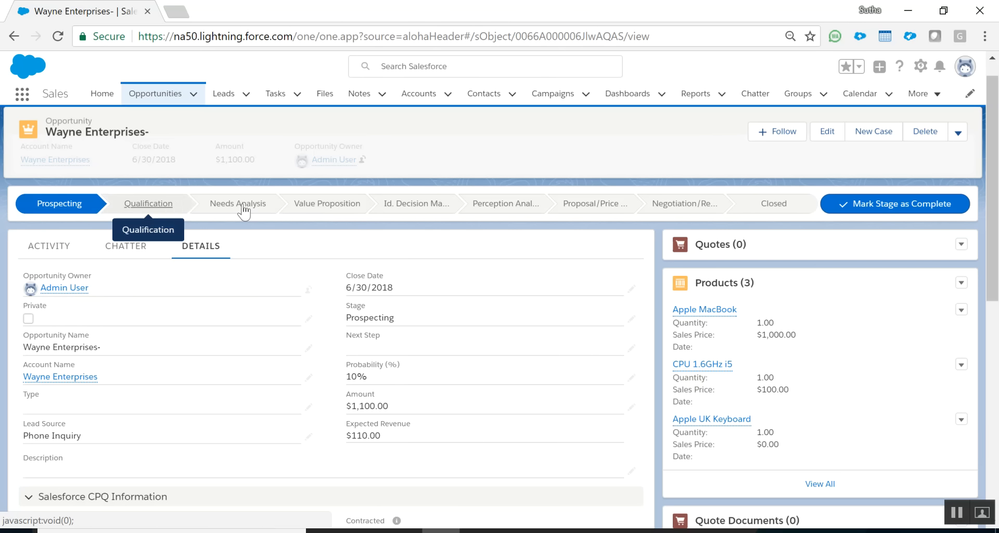
Mark Id. Decision Makers as the current stage, raising probability to 60% and expected revenue to $660.00.
click(420, 208)
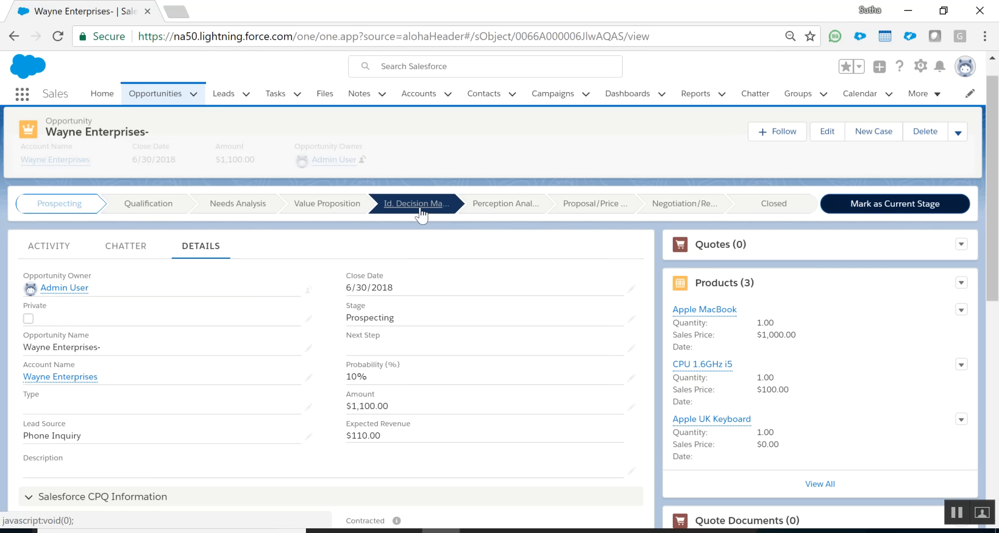
click(896, 208)
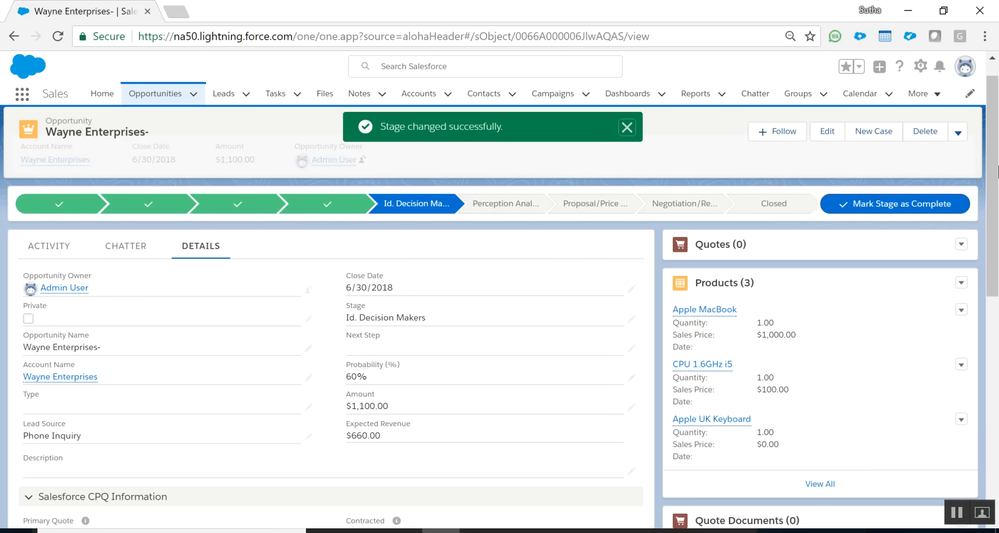
drag(997, 165, 997, 202)
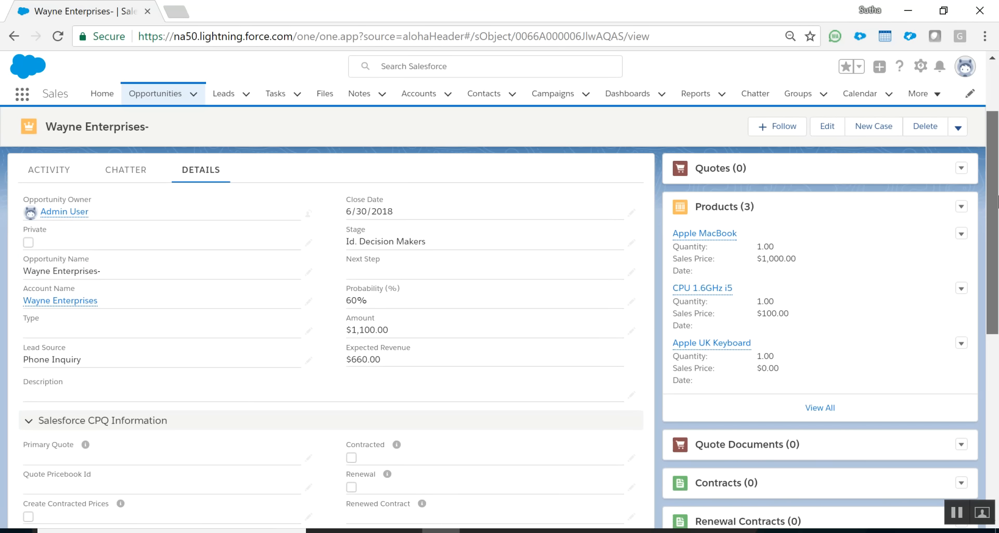
drag(998, 202, 997, 308)
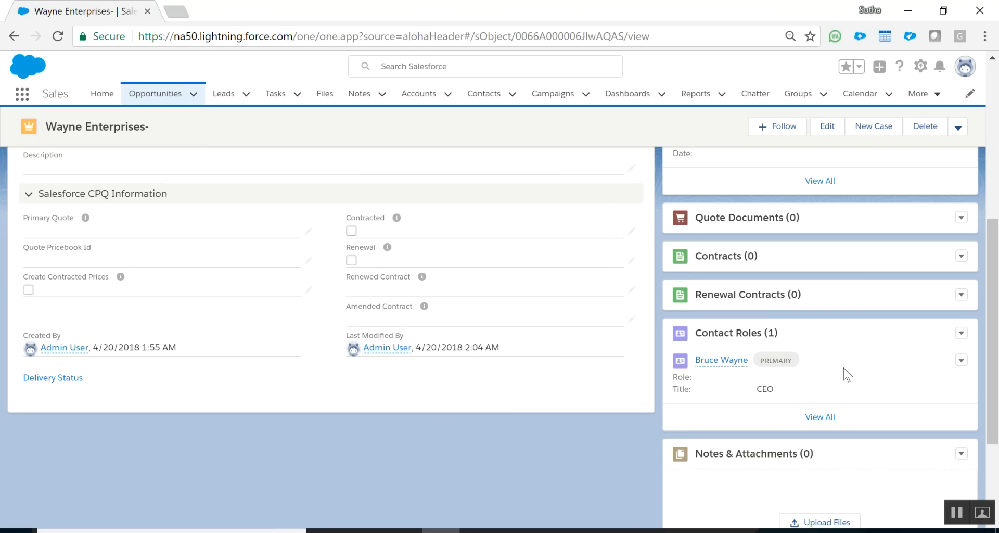
In Manage Contact Roles, add a second contact with role Economic Decision Maker and save.
click(960, 361)
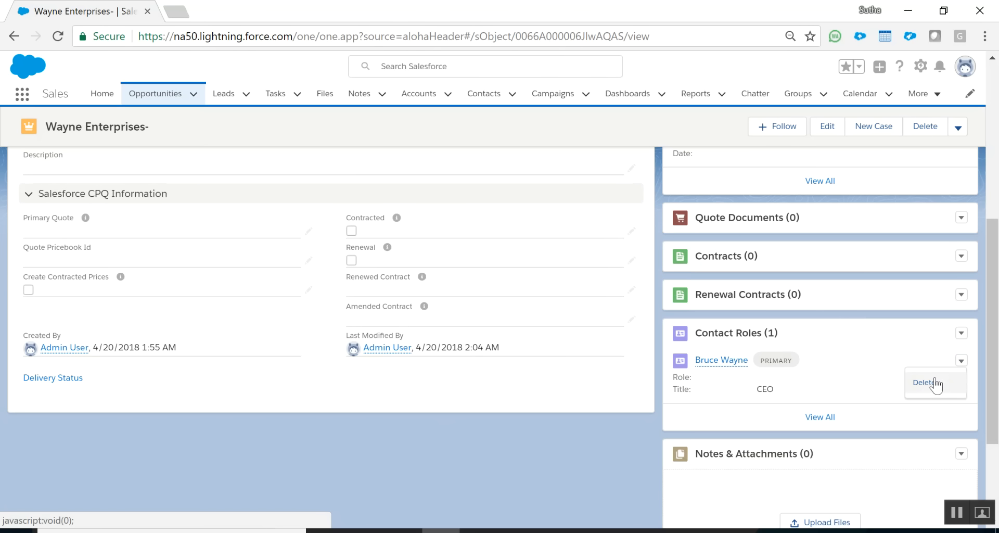
click(822, 390)
click(960, 333)
click(936, 355)
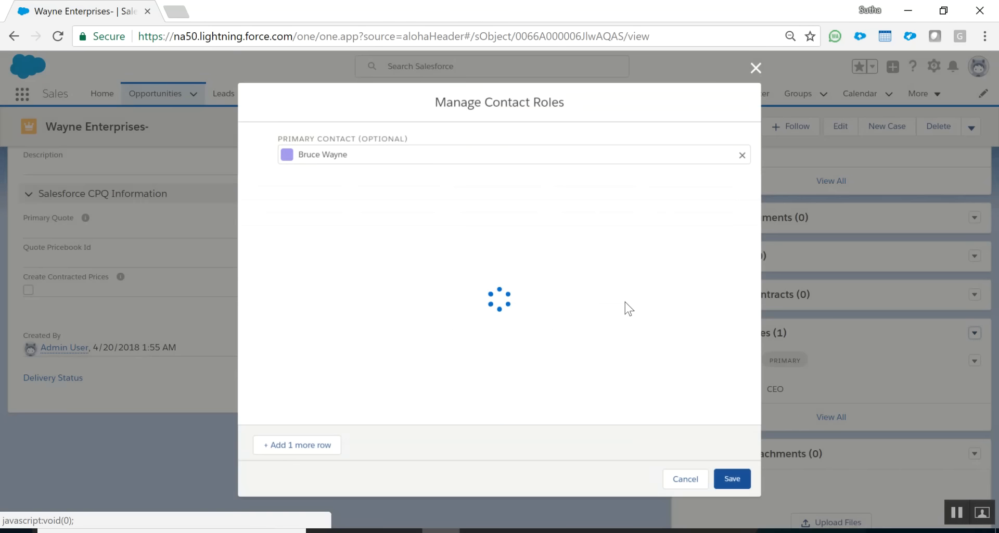
click(449, 244)
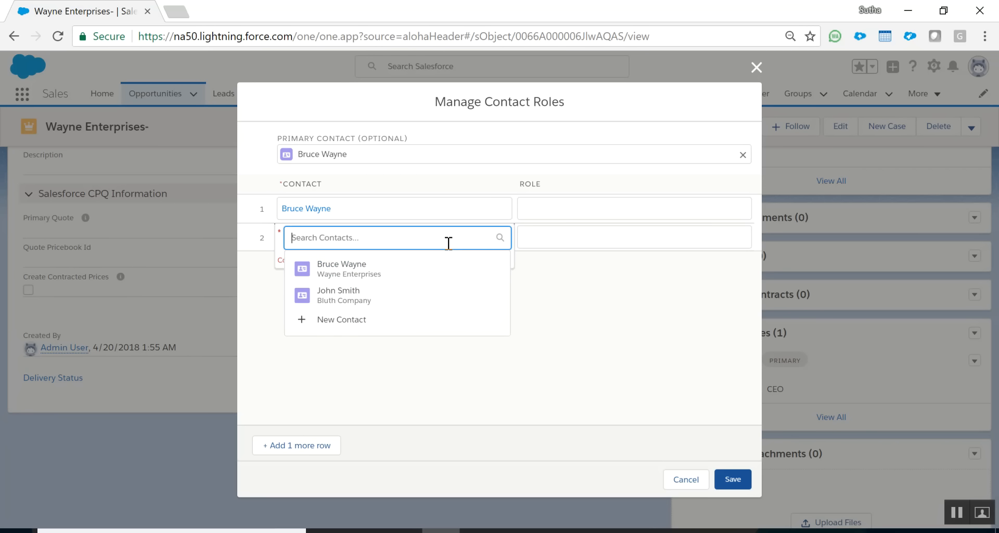
click(346, 307)
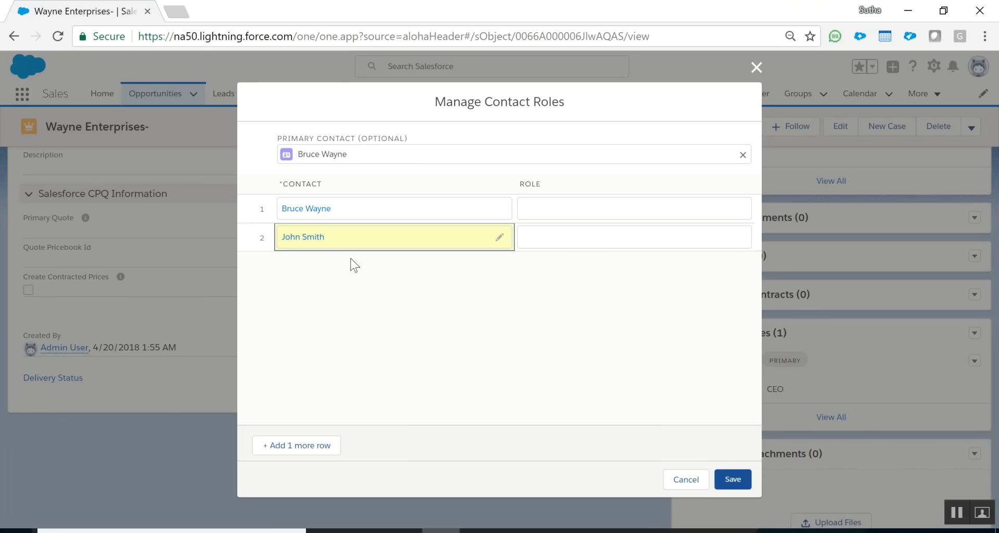
click(543, 241)
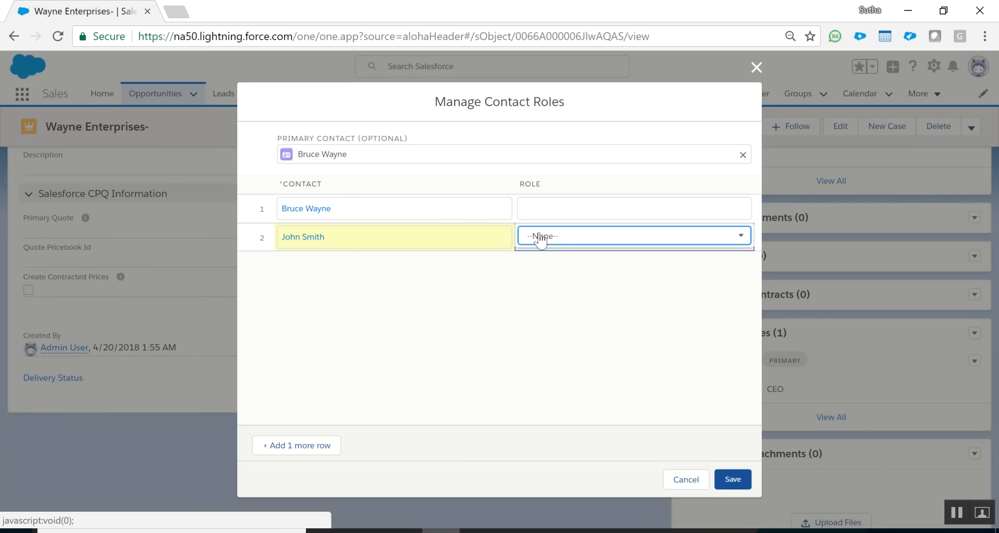
click(539, 241)
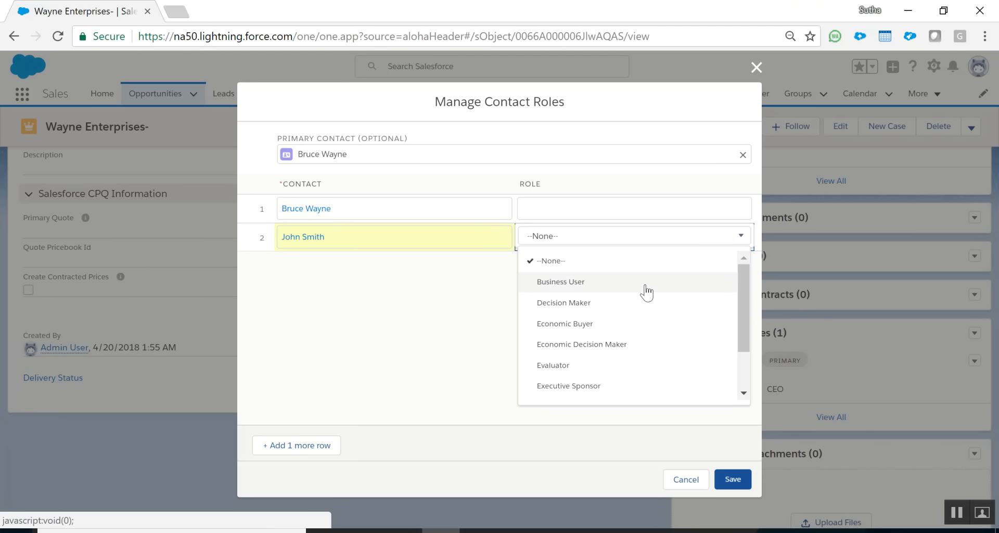
scroll(734, 335, down, 2)
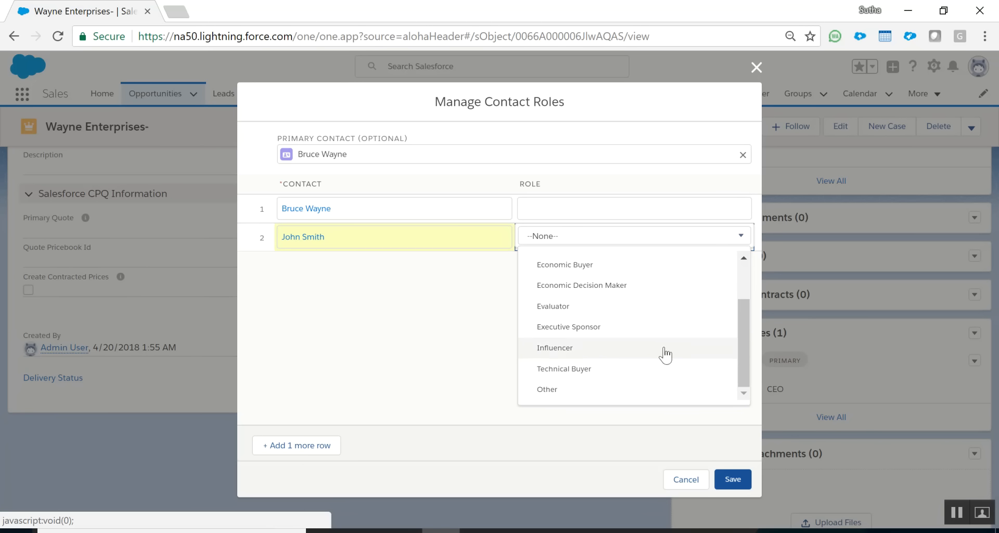
click(632, 286)
click(731, 479)
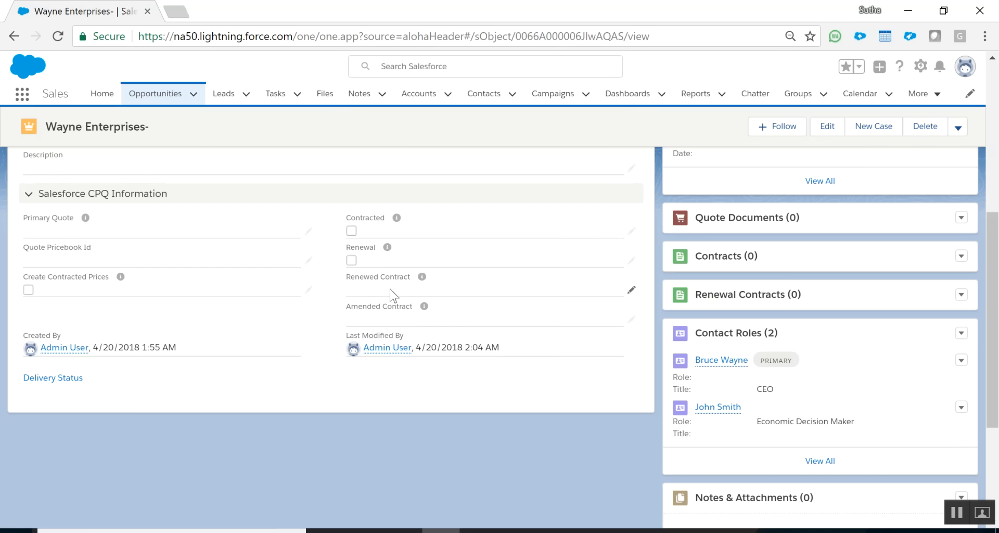
Review the opportunity record, then switch to the PowerPoint slide show's Sales Features slide.
drag(997, 353, 997, 205)
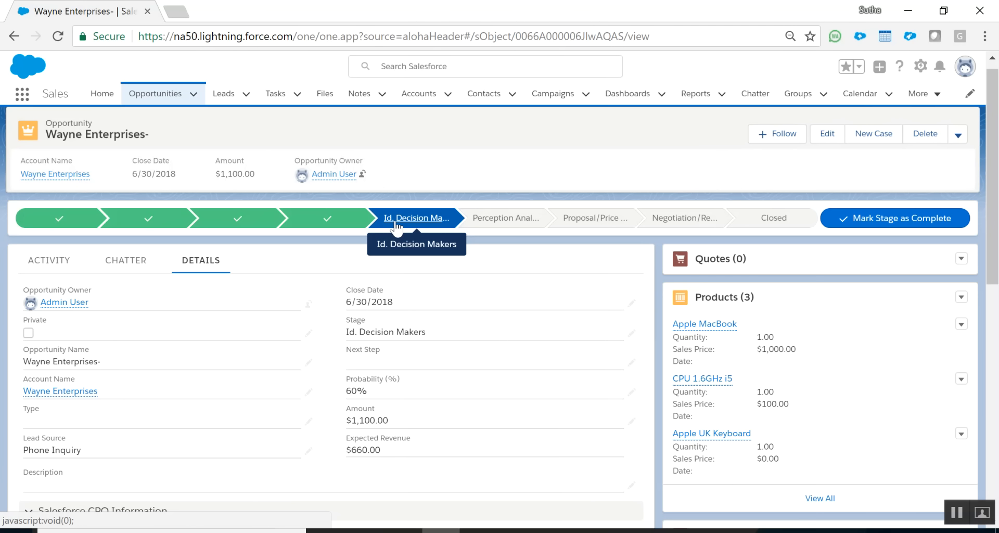
drag(996, 161, 992, 302)
drag(758, 415, 853, 411)
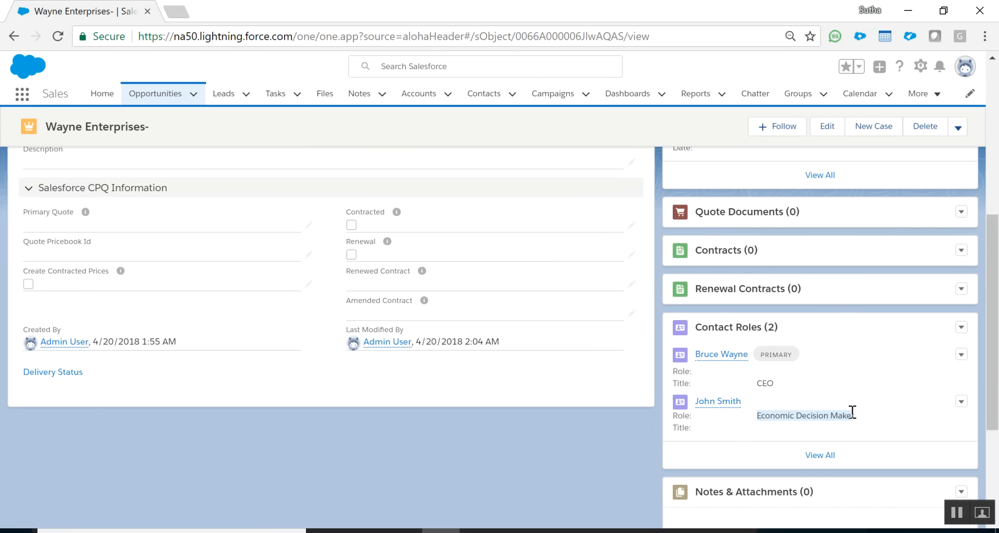
drag(995, 372, 977, 249)
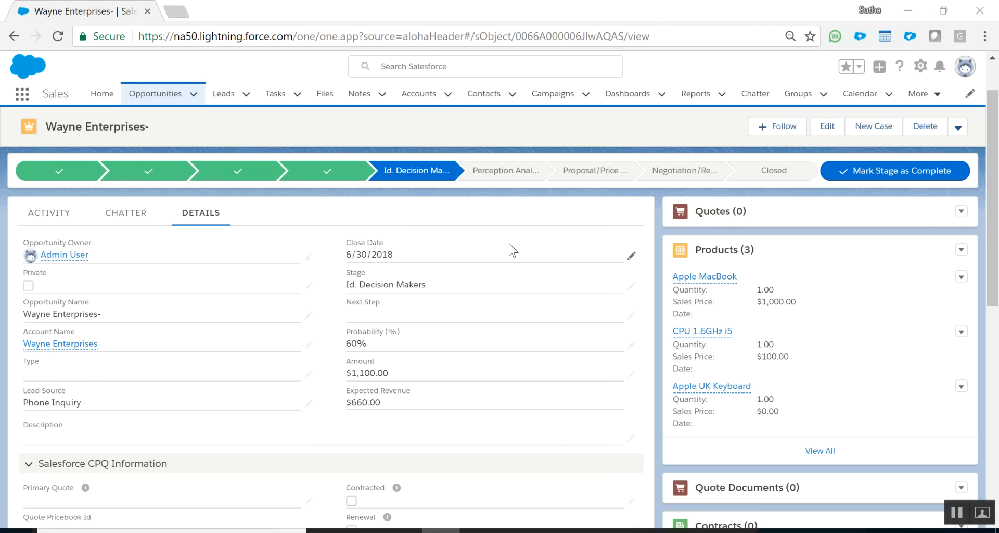
key(alt+Tab)
key(Right)
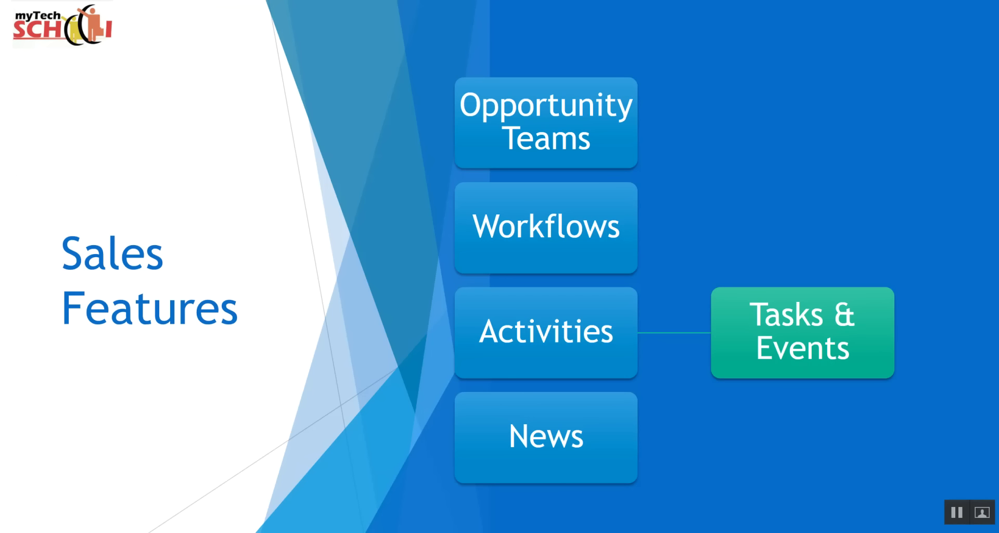